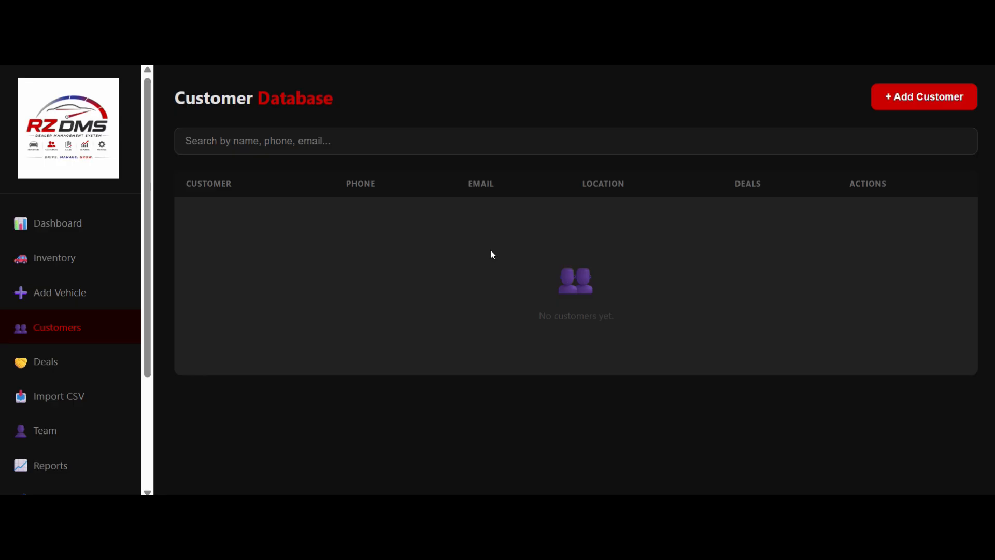
Start a new customer record and search DRZ CRM by the contact's first name.
left_click(902, 104)
left_click(477, 173)
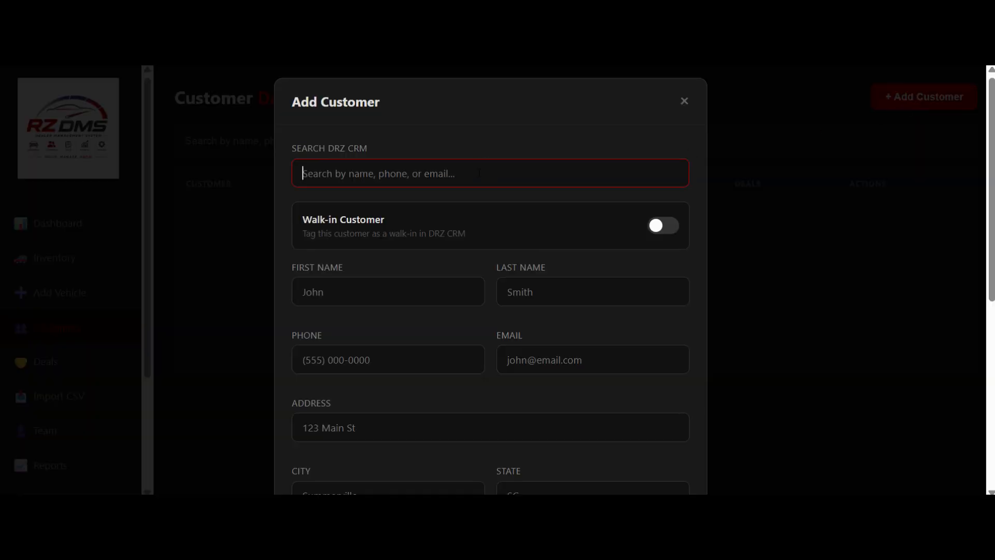
type("keir")
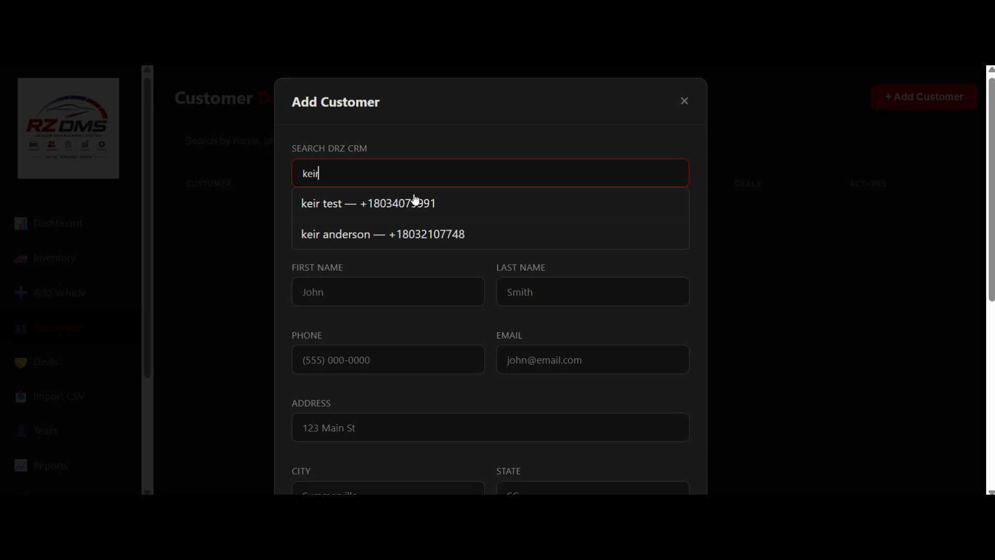
Clear the CRM search, search again by the contact's first name, and load the second matching contact into the new customer record.
left_click(484, 123)
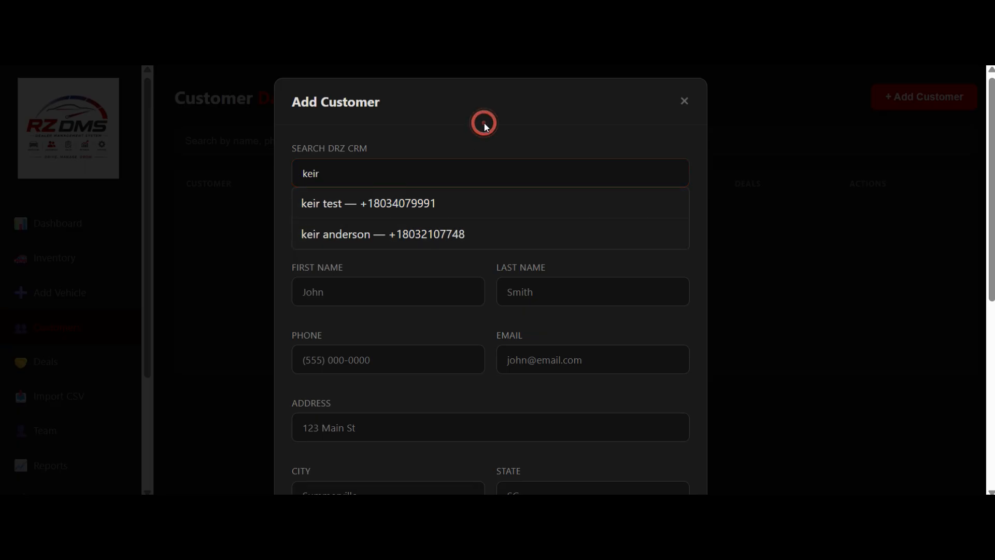
left_click(459, 176)
key("BackSpace")
key("BackSpace")
key("BackSpace")
key("BackSpace")
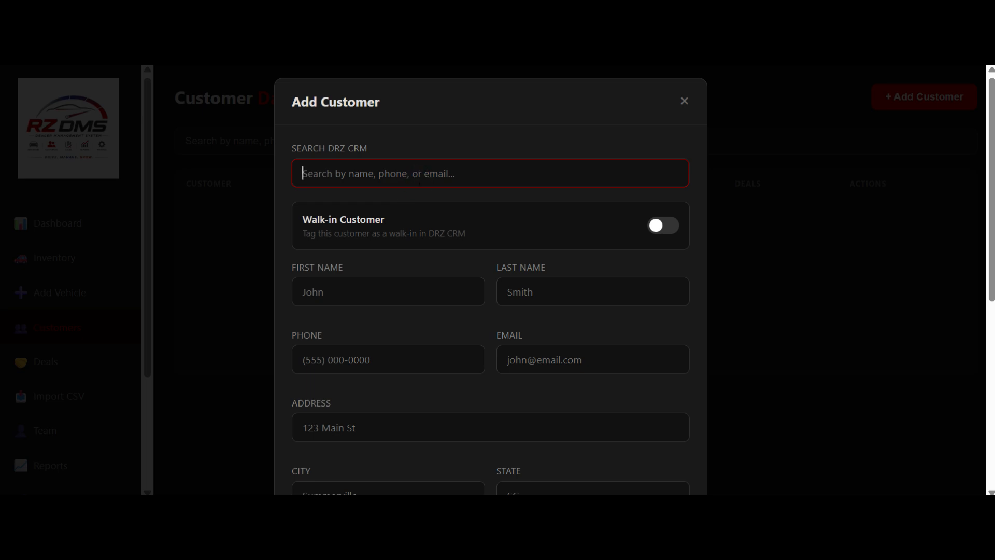
type("keir")
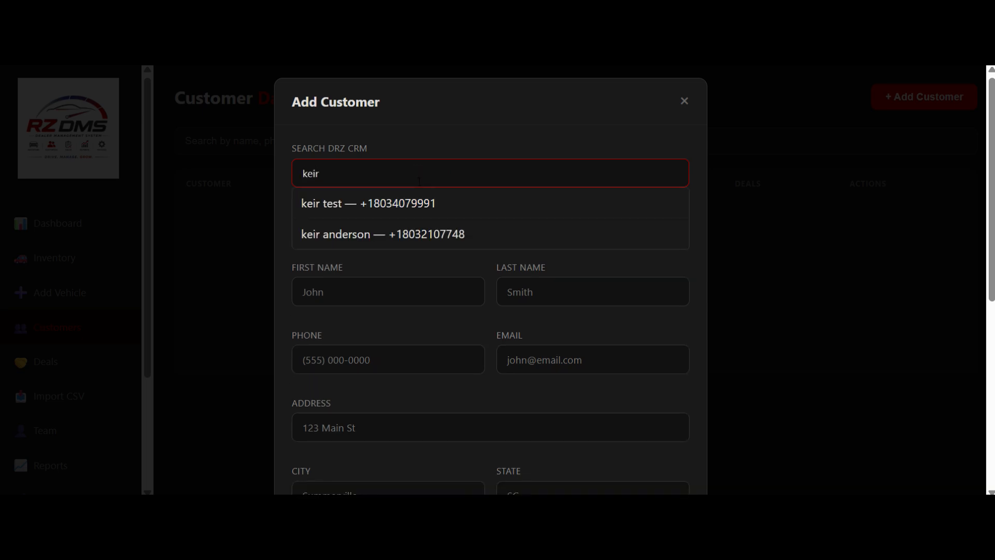
left_click(375, 235)
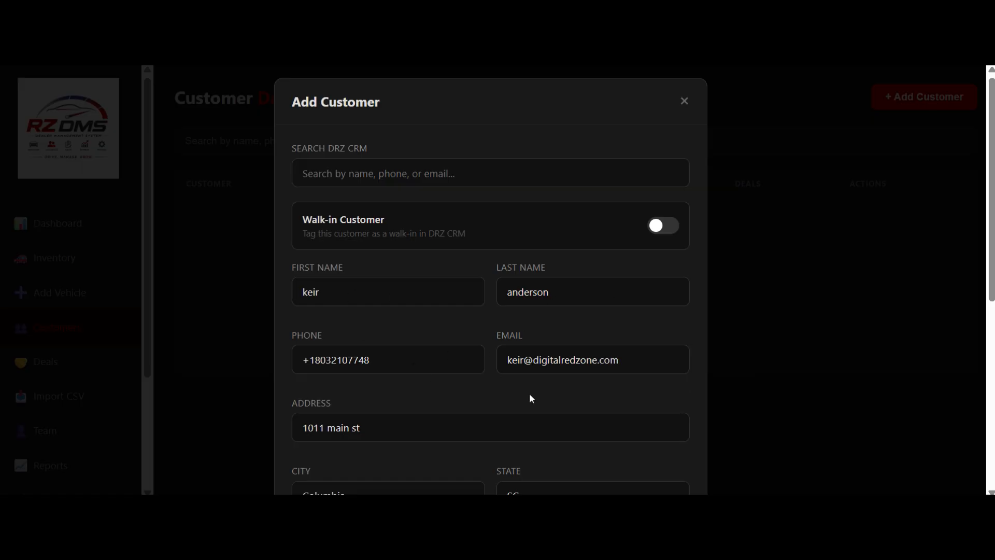
Tag the customer as a walk-in and save the record with driver's license, date of birth and notes left blank.
left_click(659, 228)
scroll(450, 262, "down", 3)
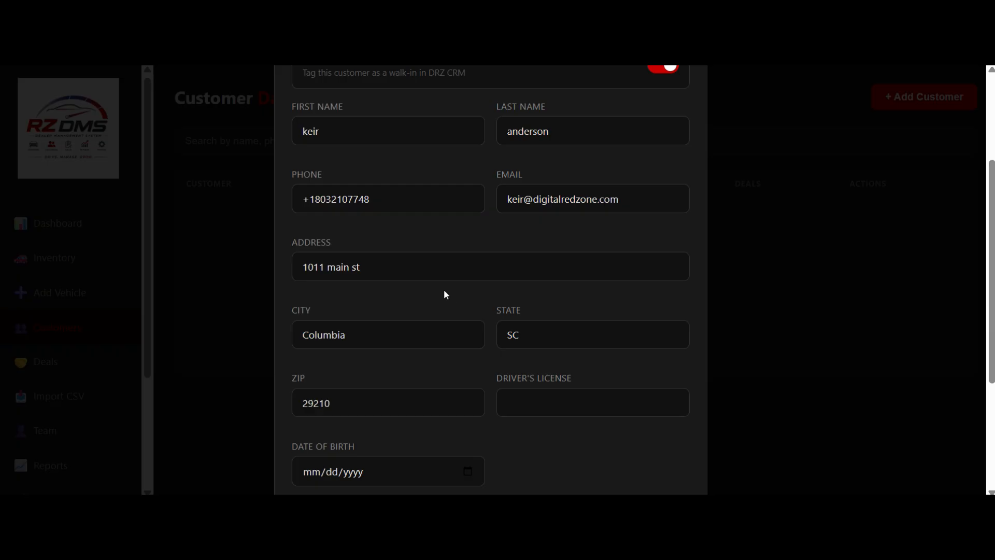
scroll(444, 295, "down", 3)
left_click(542, 243)
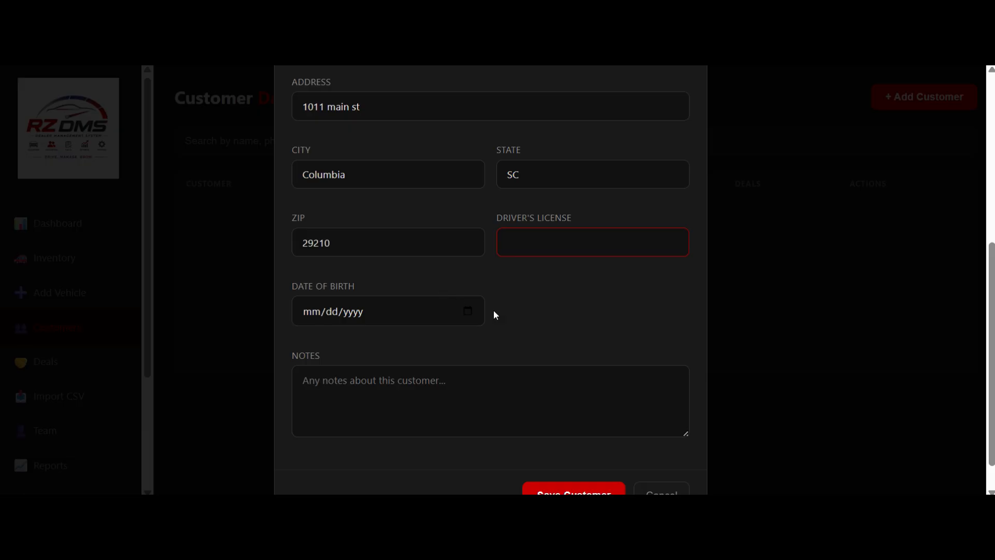
scroll(519, 317, "down", 1)
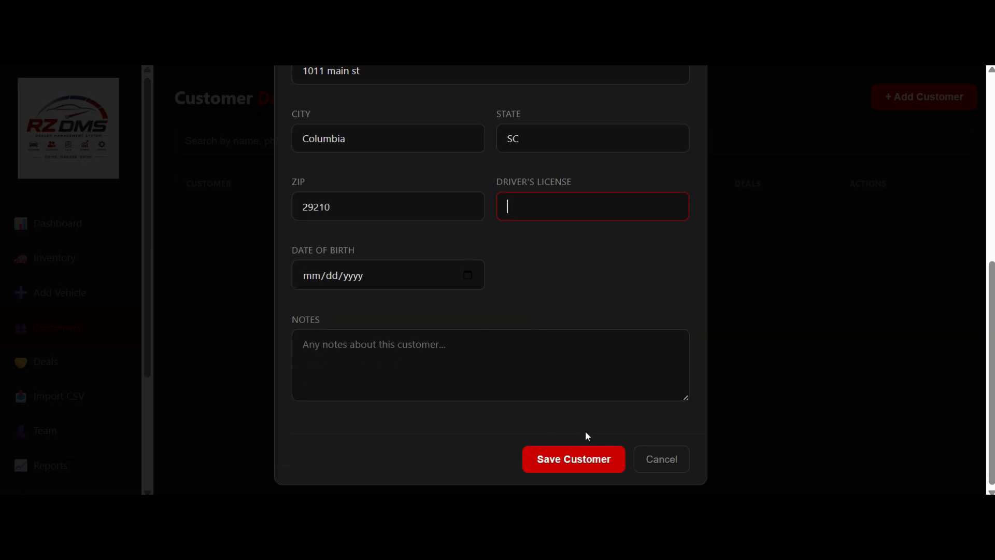
left_click(569, 458)
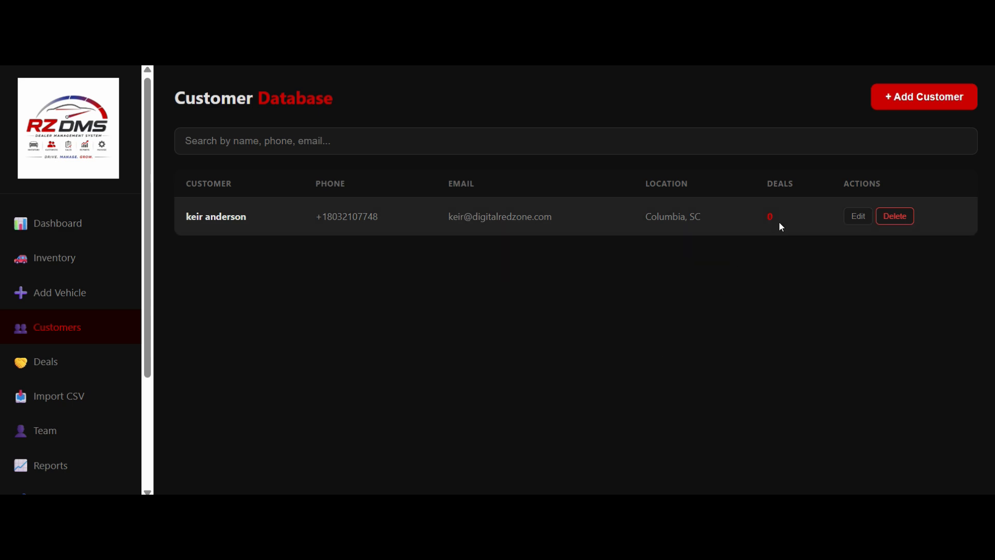
Delete the newly saved customer from the customer database and confirm the deletion.
left_click(888, 217)
left_click(570, 112)
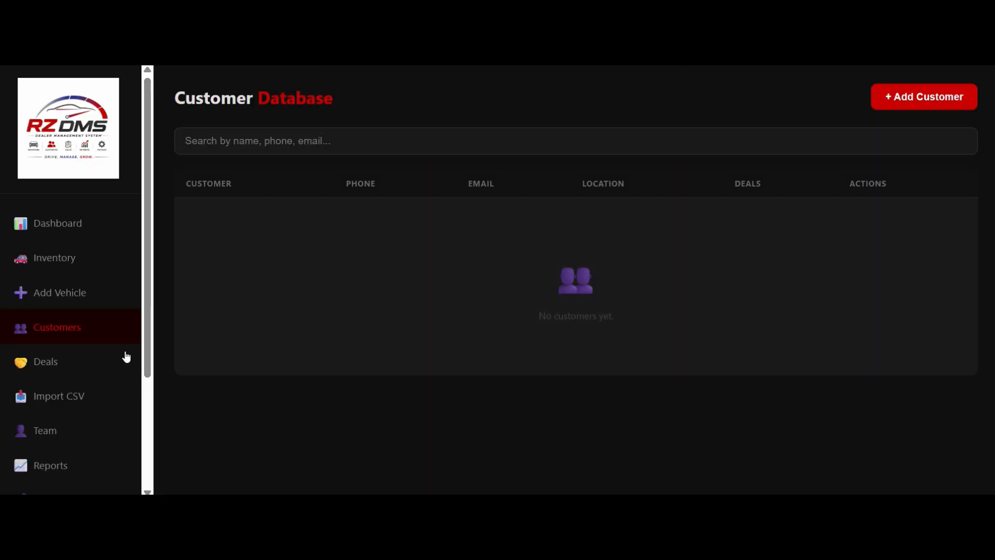
Start a new deal for the 2007 Chevrolet Impala Base and assign the CRM contact found by first name as its customer.
left_click(86, 359)
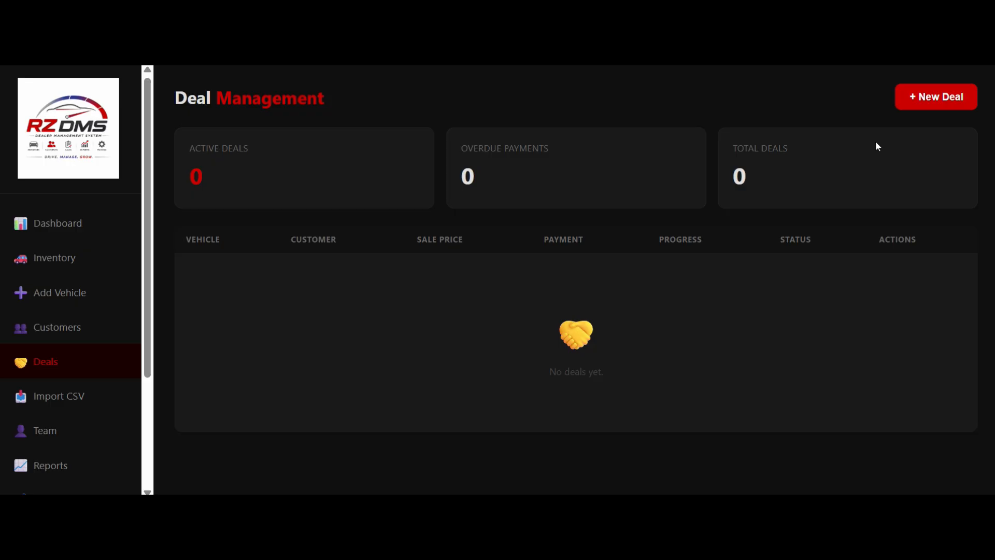
left_click(916, 106)
left_click(378, 175)
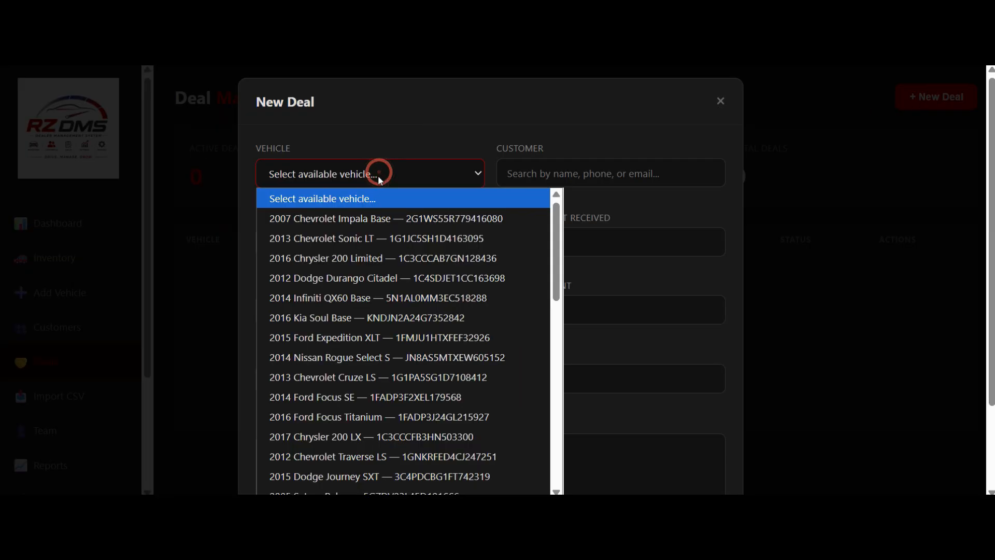
left_click(334, 218)
left_click(576, 173)
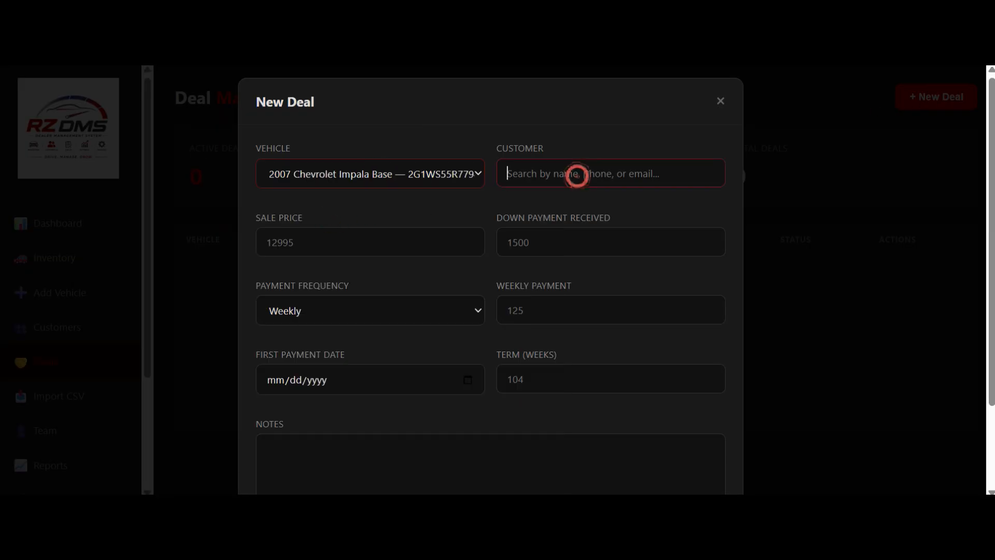
type("keir")
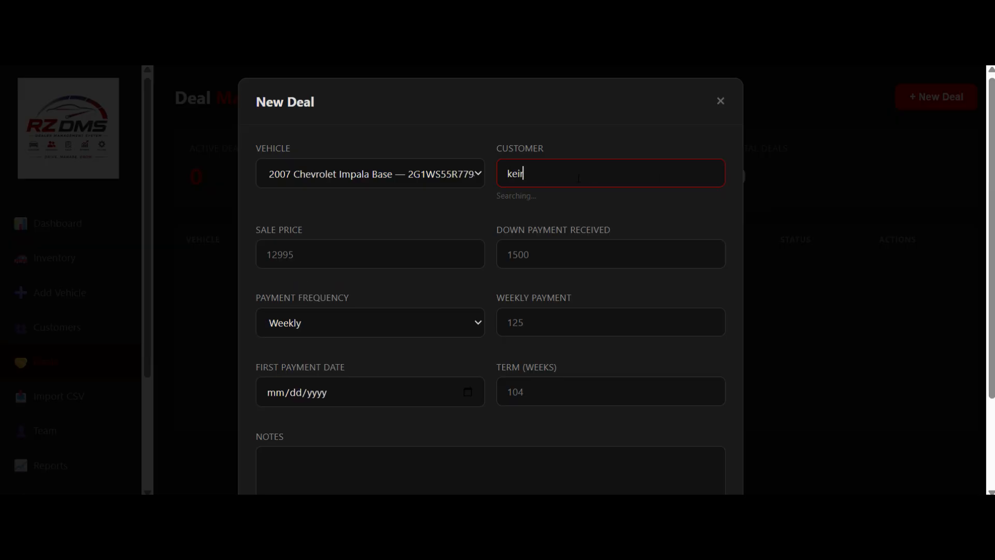
left_click(567, 230)
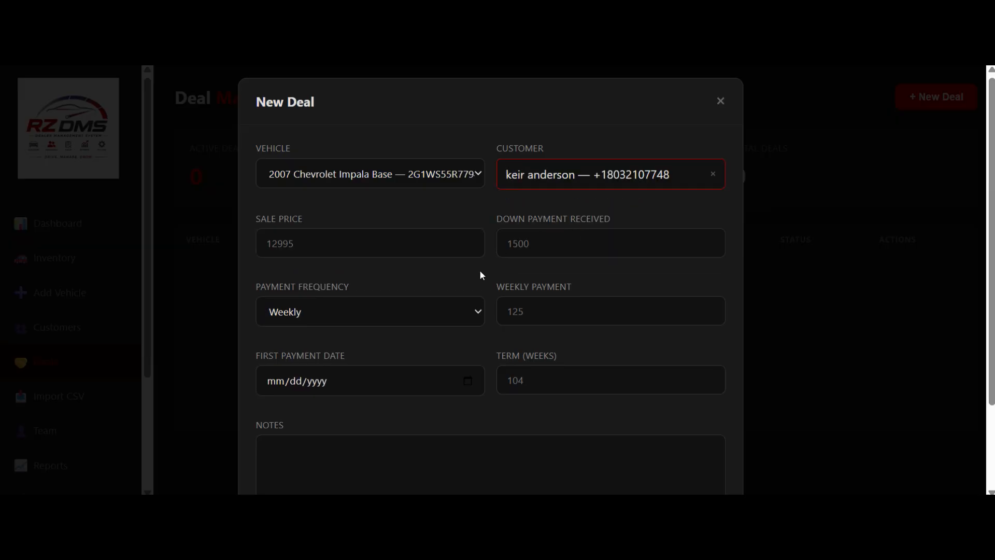
Try to create the deal with the price and payment fields left blank, then close the deal form.
scroll(467, 316, "down", 2)
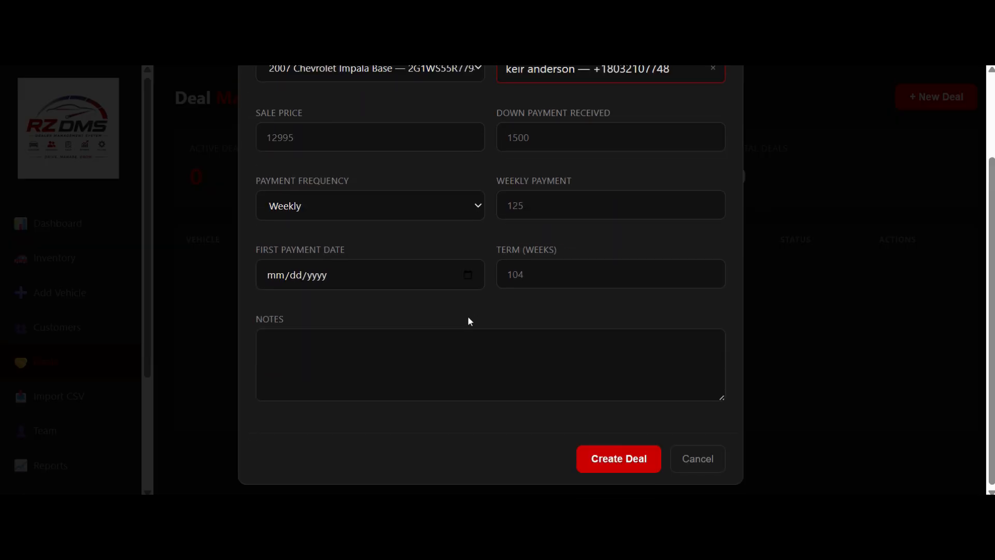
left_click(605, 459)
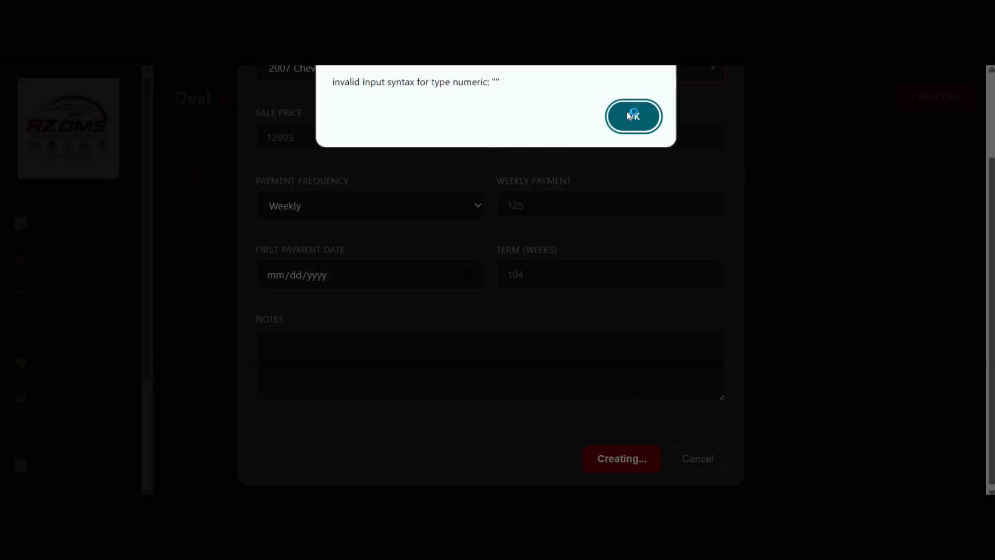
left_click(628, 115)
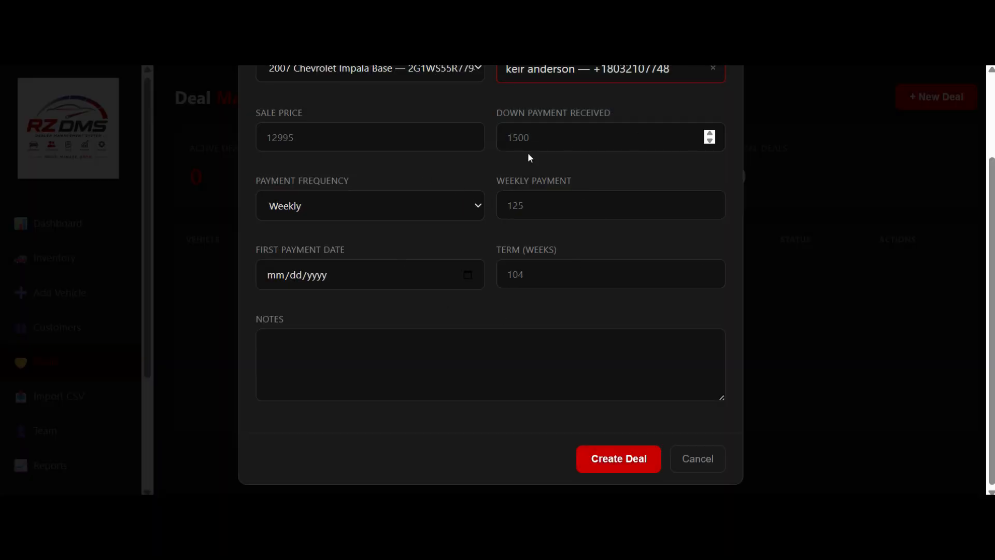
scroll(465, 374, "up", 2)
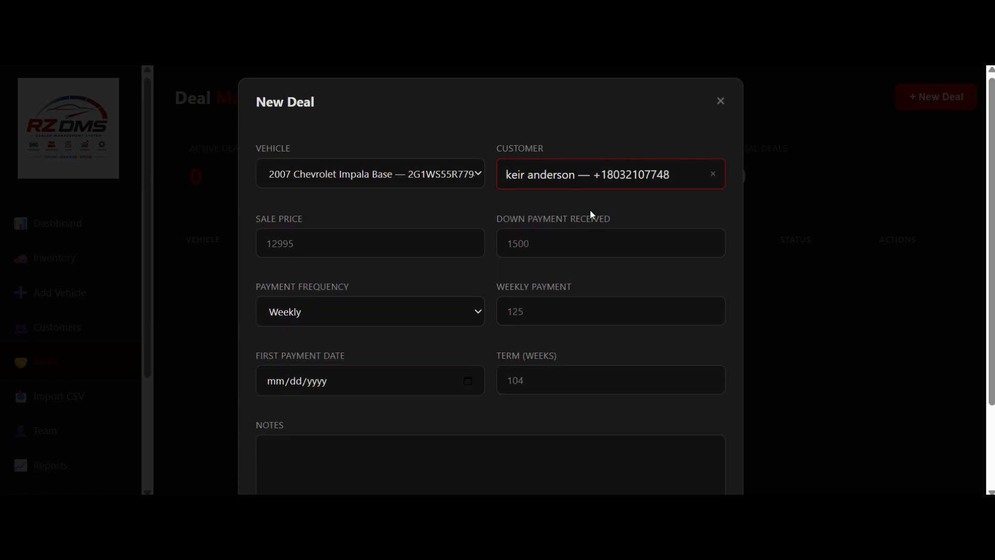
left_click(721, 100)
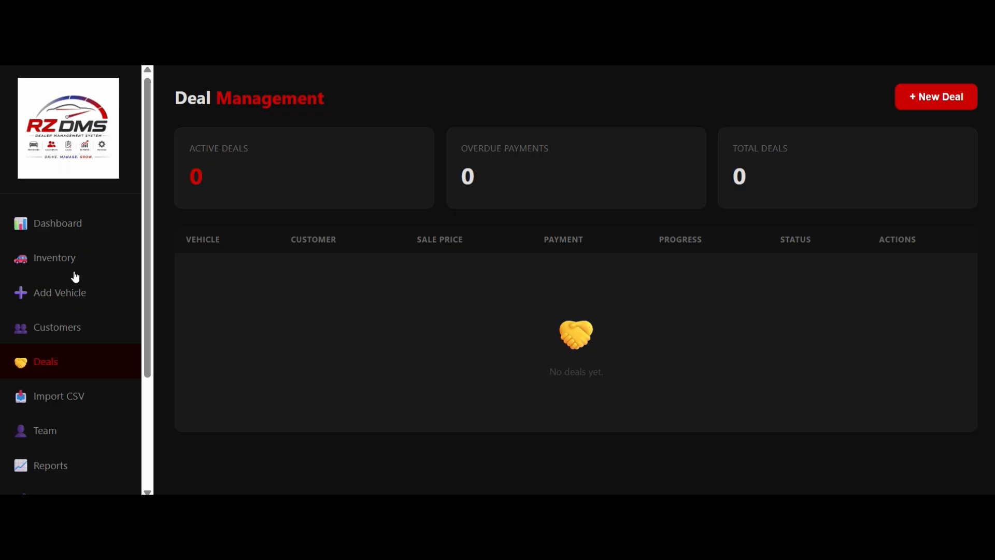
Review the customer's stored contact and address details in the customer database, closing the record without changes.
left_click(72, 326)
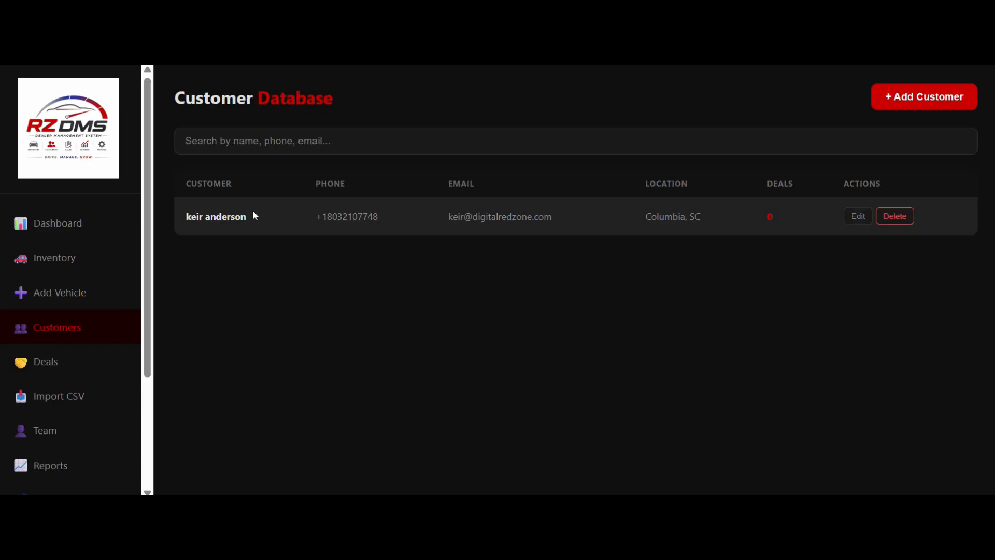
left_click(852, 220)
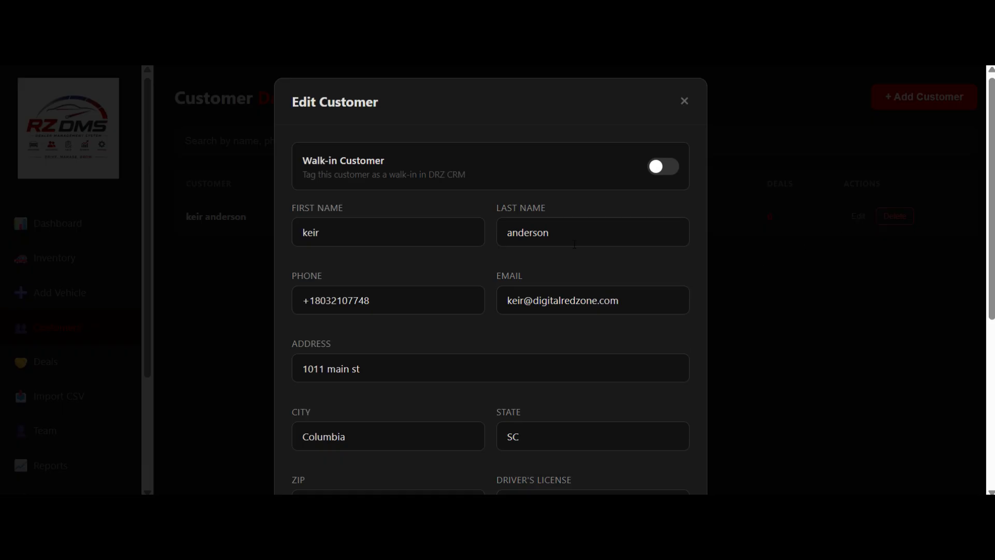
scroll(445, 305, "down", 5)
scroll(448, 321, "up", 5)
left_click(684, 101)
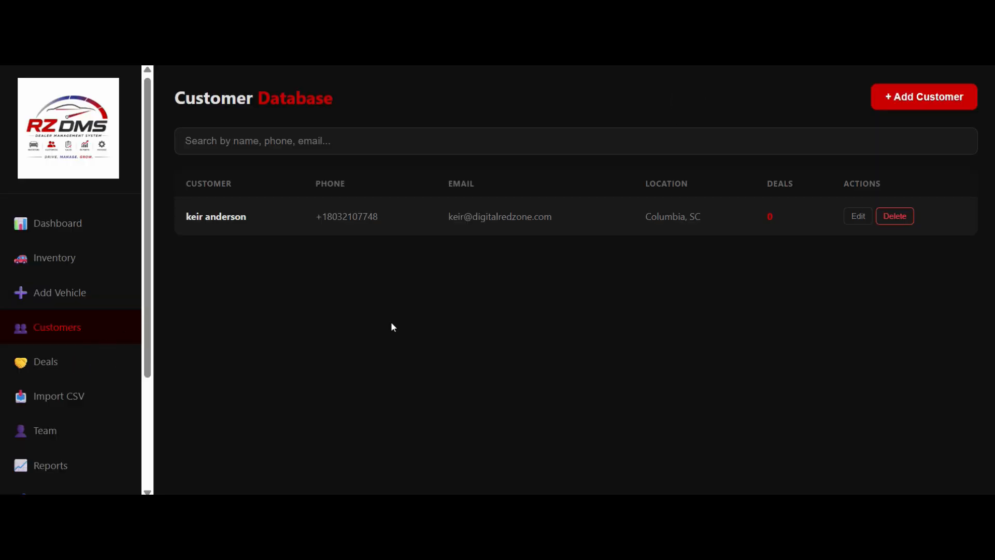